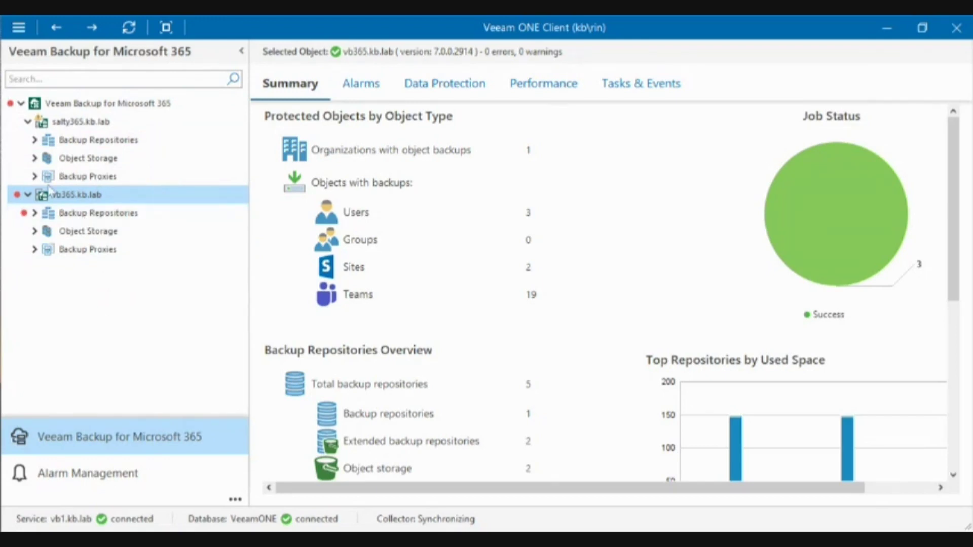
Select the salty365.kb.lab server to show its summary: 2 users, 4 sites, 7 teams
{"action": "left_click", "coordinate": [81, 122]}
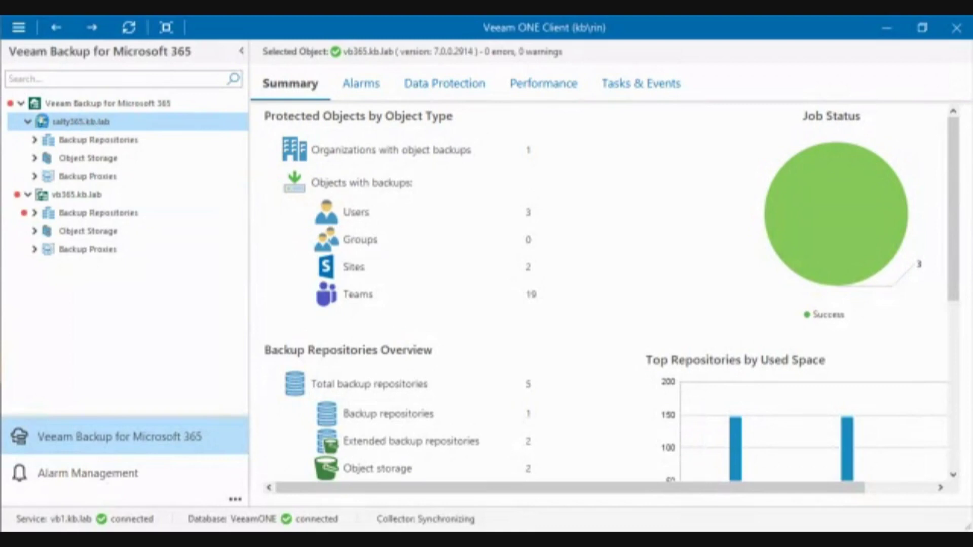
Check alarms for salty365.kb.lab and vb365's Default Backup Repository, then return to salty365.kb.lab
{"action": "left_click", "coordinate": [359, 86]}
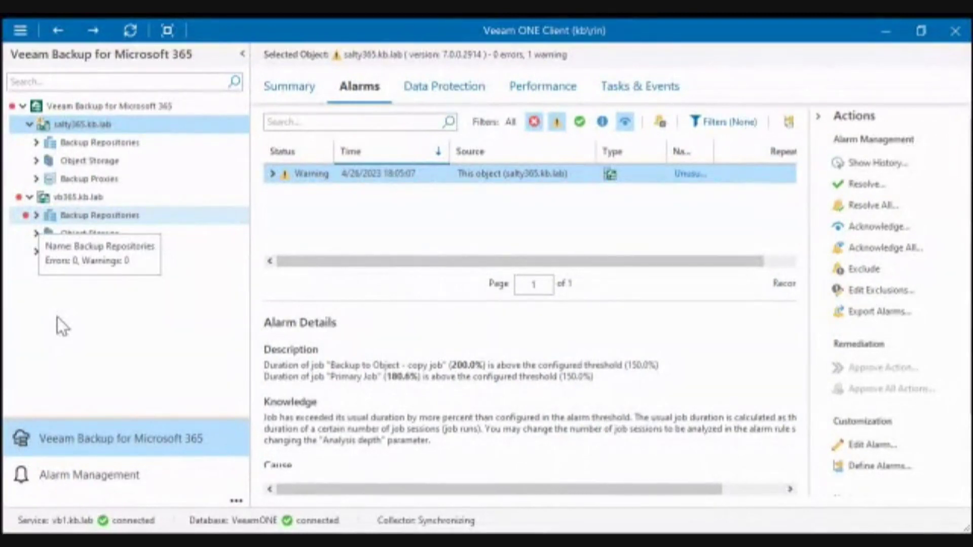
{"action": "double_click", "coordinate": [91, 215]}
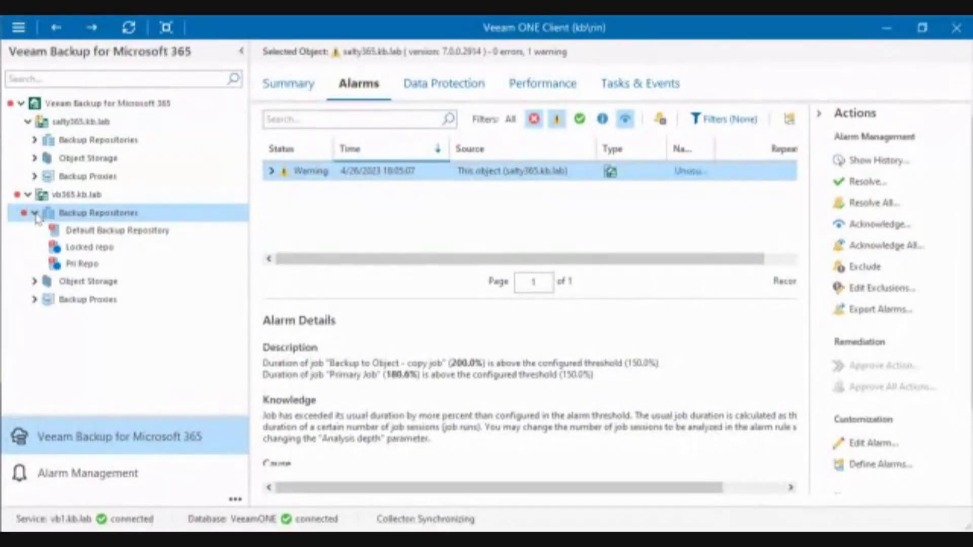
{"action": "left_click", "coordinate": [87, 232]}
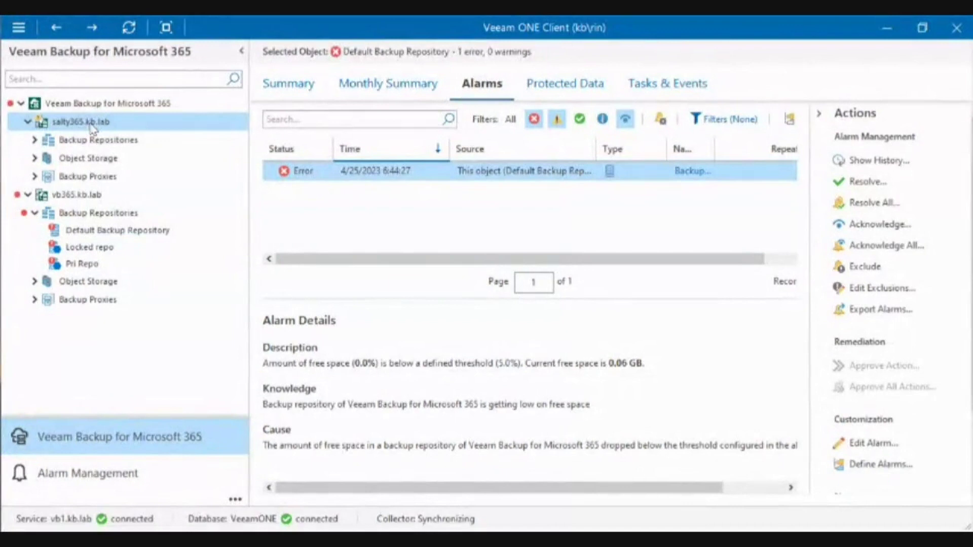
{"action": "left_click", "coordinate": [89, 122]}
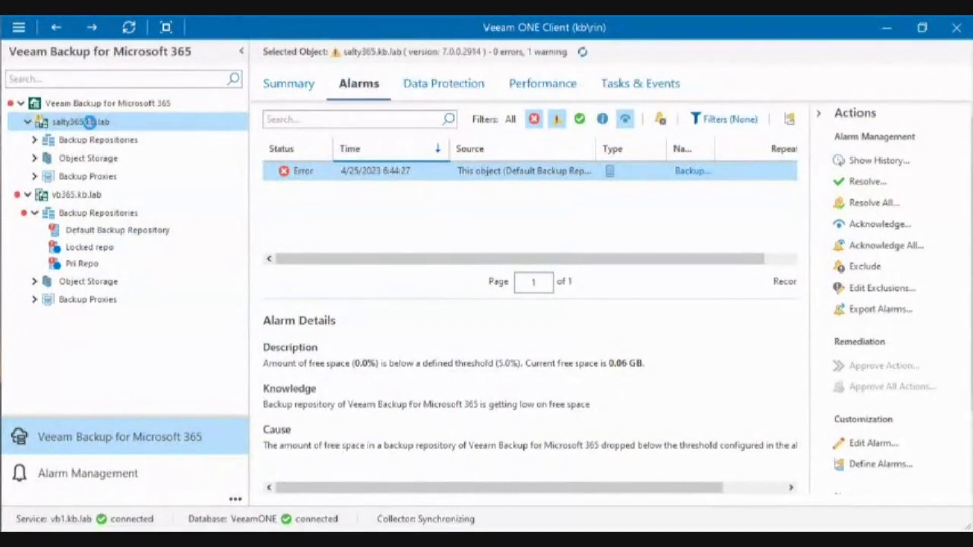
Scroll the salty365.kb.lab summary, then its Backup Repositories summary showing 4 repositories
{"action": "left_click", "coordinate": [309, 86]}
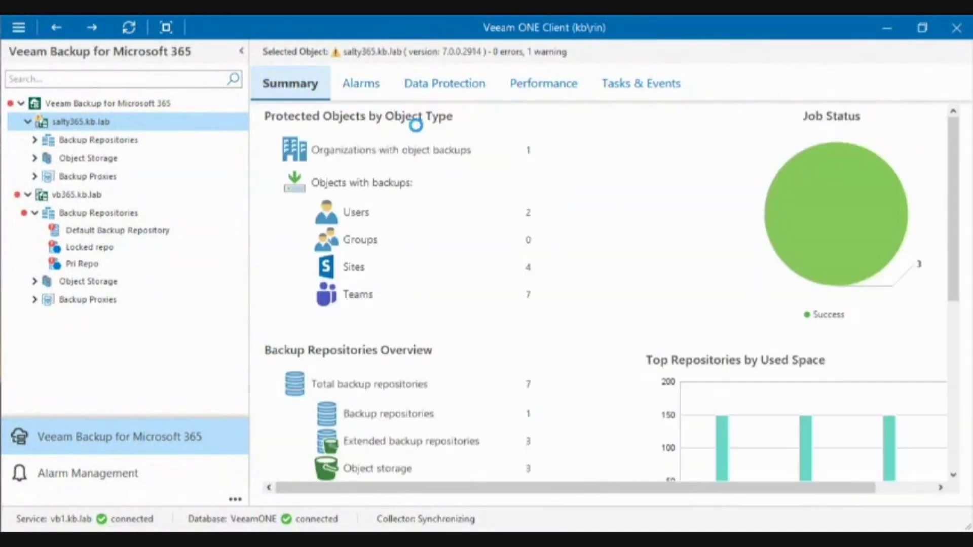
{"action": "scroll", "coordinate": [641, 285], "scroll_direction": "down", "scroll_amount": 1}
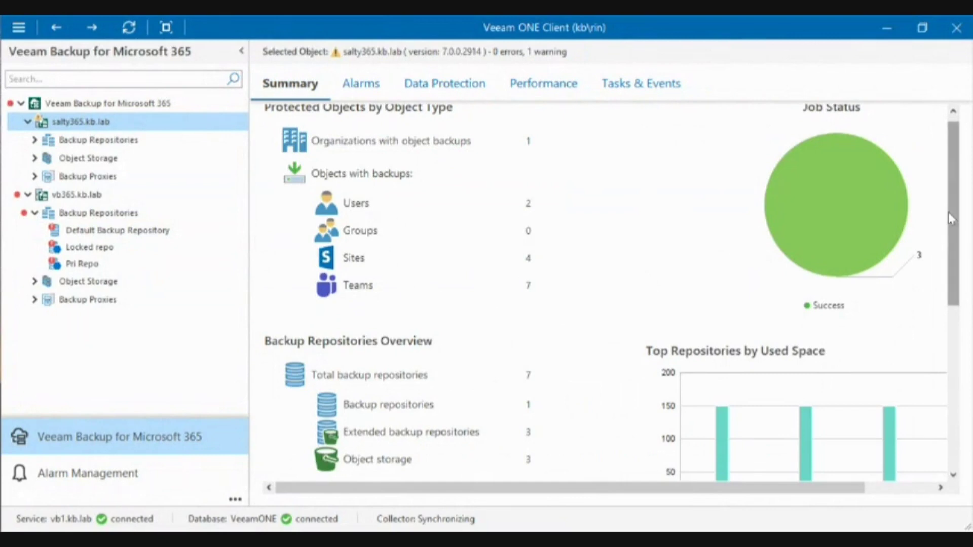
{"action": "left_click_drag", "start_coordinate": [951, 217], "coordinate": [963, 421]}
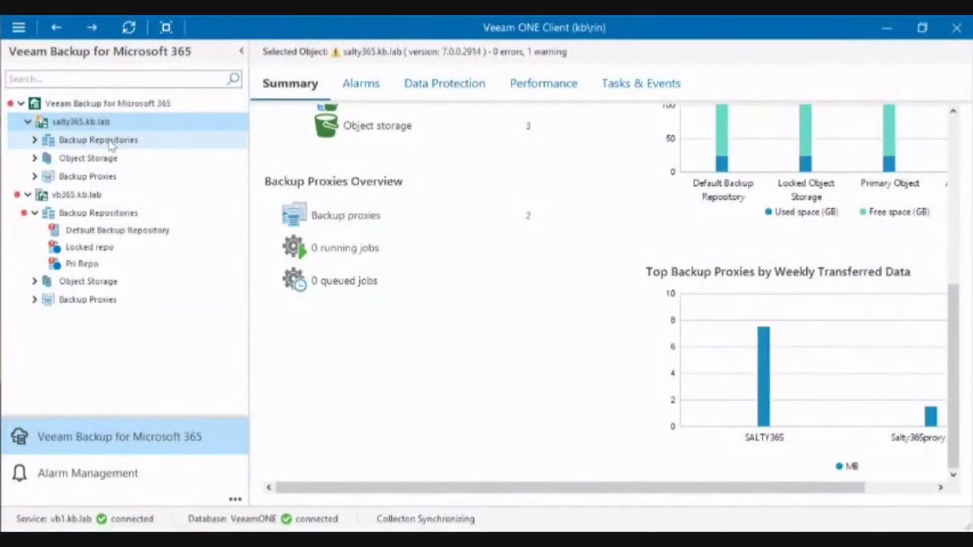
{"action": "left_click", "coordinate": [111, 144]}
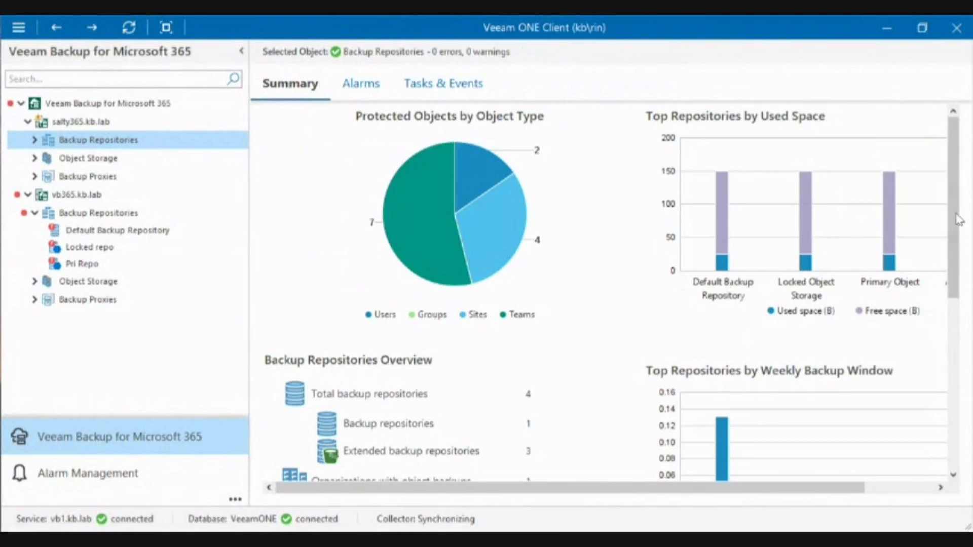
{"action": "left_click_drag", "start_coordinate": [957, 218], "coordinate": [958, 408]}
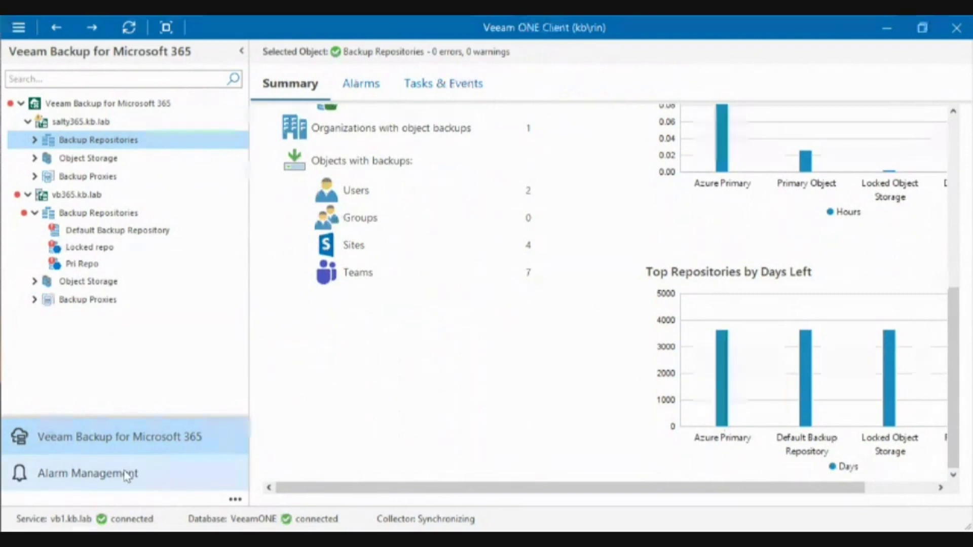
In Alarm Management, browse the Veeam Backup for Microsoft 365 alarms and edit the Backup repository free space alarm
{"action": "left_click", "coordinate": [127, 476]}
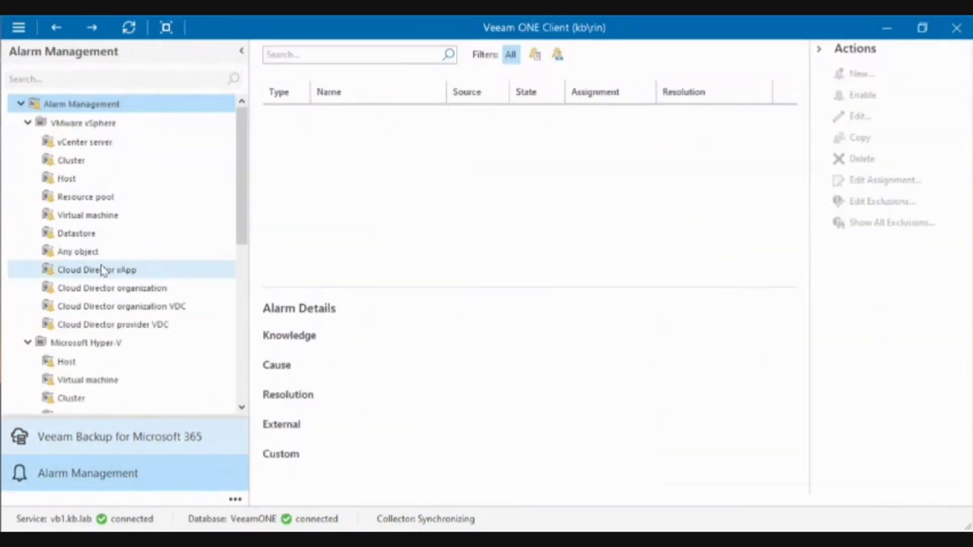
{"action": "scroll", "coordinate": [103, 270], "scroll_direction": "down", "scroll_amount": 4}
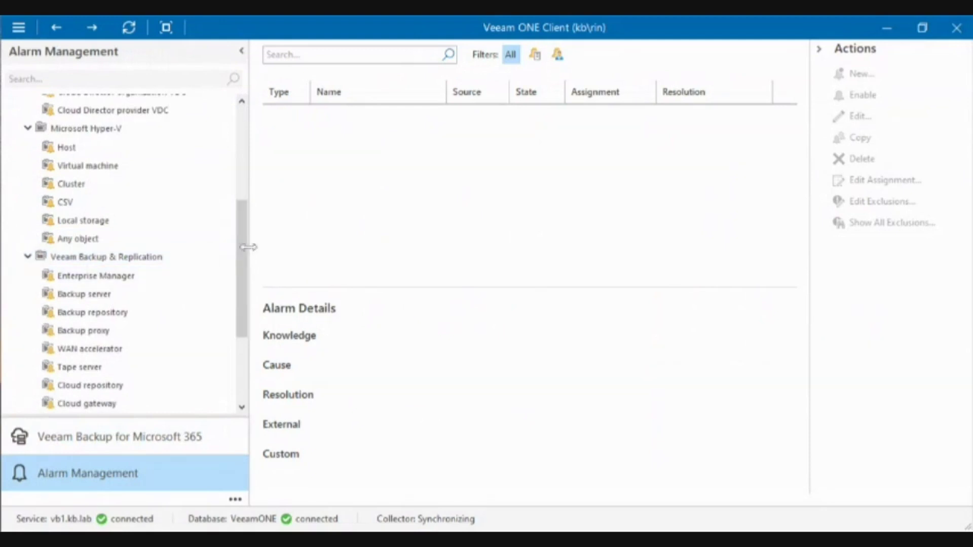
{"action": "left_click_drag", "start_coordinate": [243, 250], "coordinate": [239, 357]}
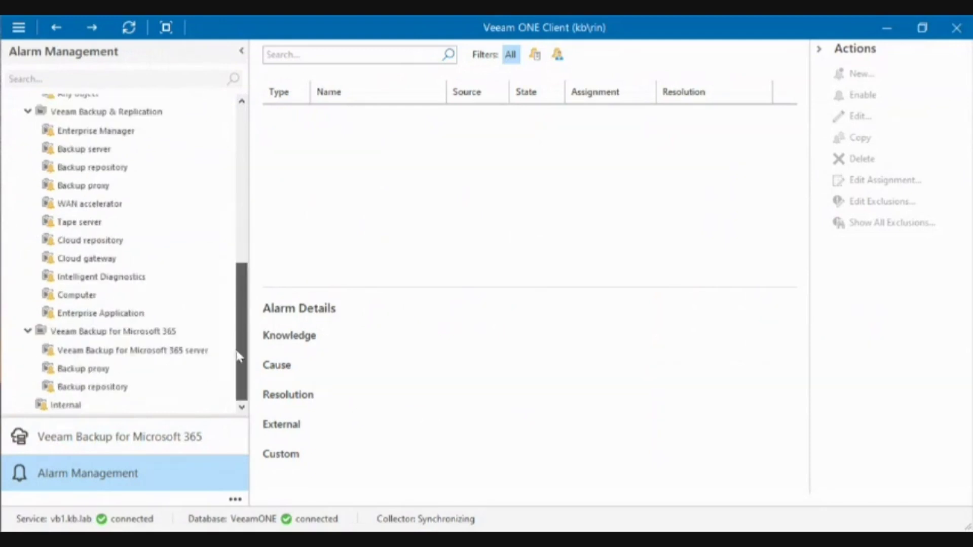
{"action": "left_click", "coordinate": [120, 335]}
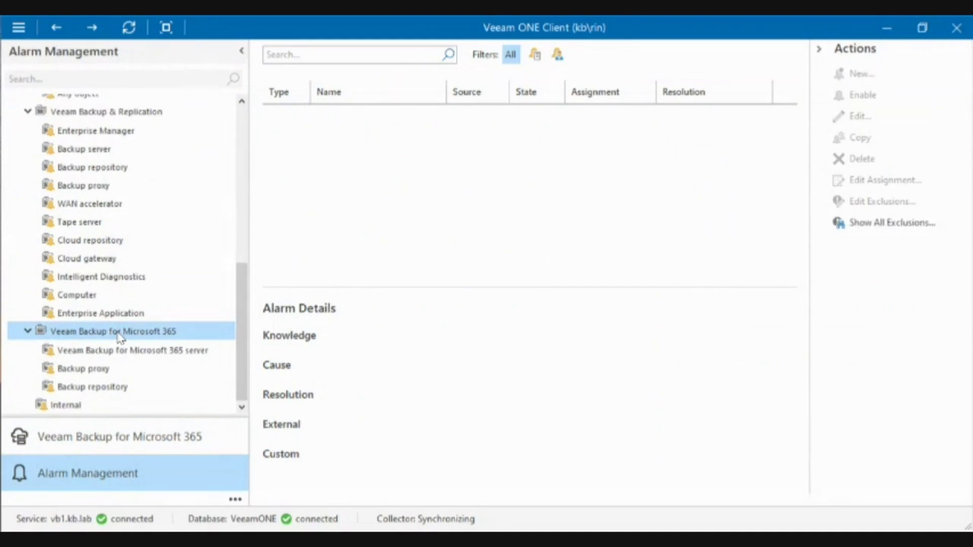
{"action": "left_click", "coordinate": [104, 354]}
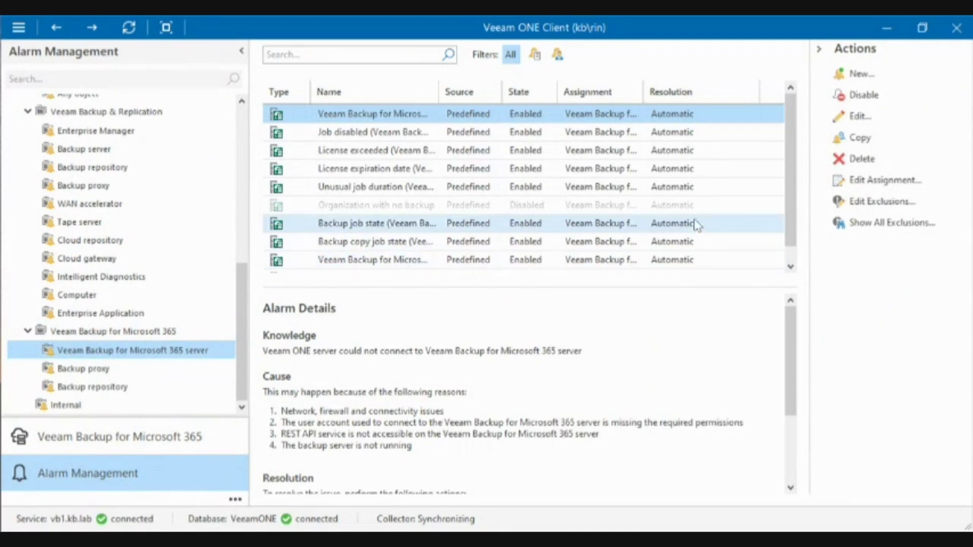
{"action": "left_click", "coordinate": [395, 137]}
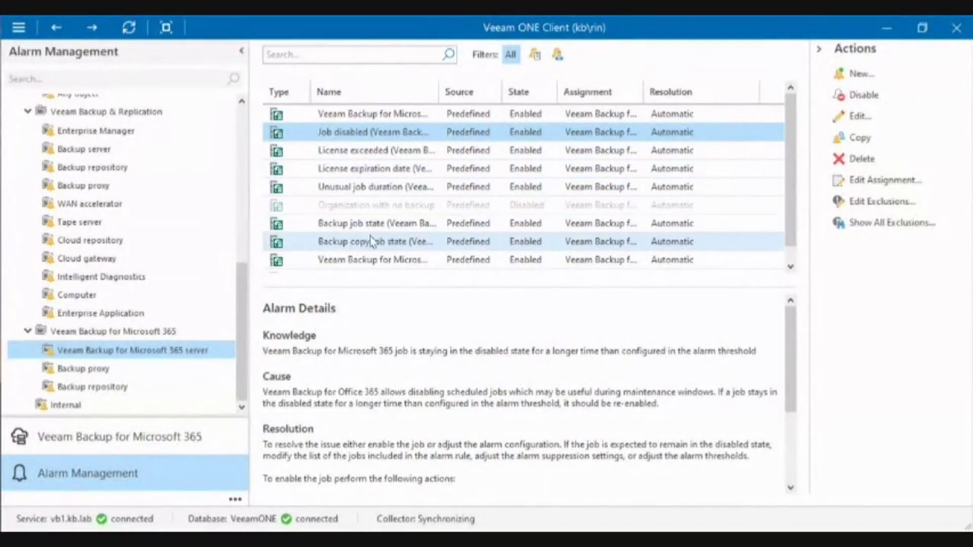
{"action": "left_click", "coordinate": [98, 389]}
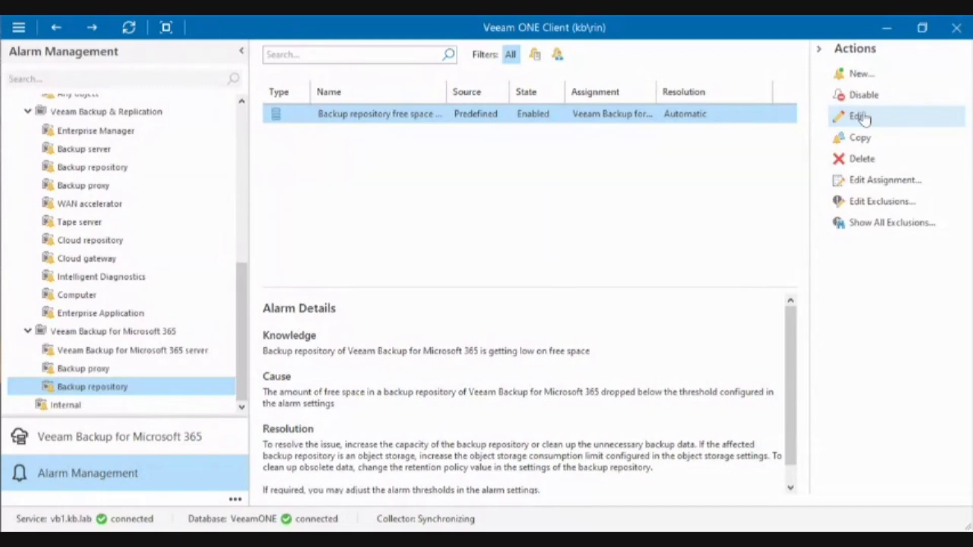
{"action": "left_click", "coordinate": [863, 117]}
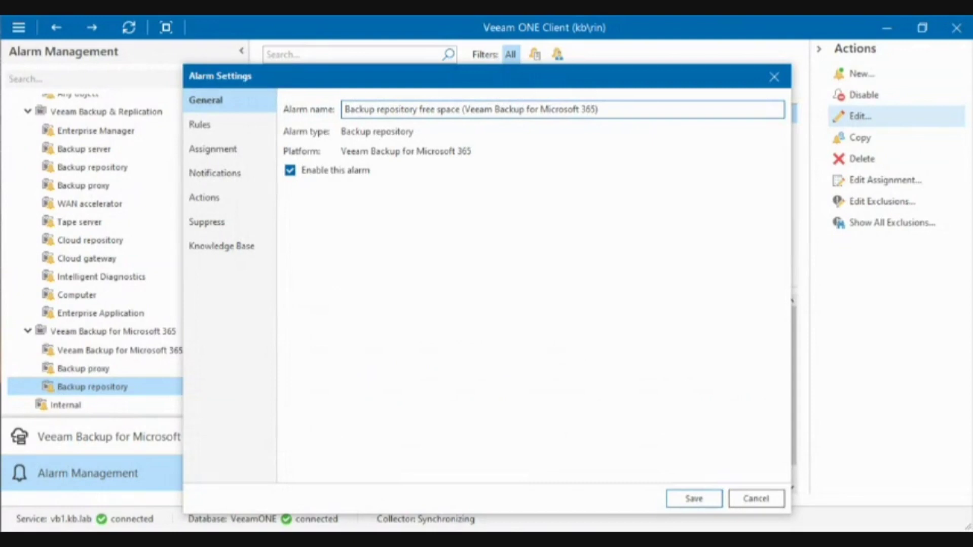
Review the free space alarm's rules, assignment and notifications, and start adding a run-script action
{"action": "left_click", "coordinate": [200, 124]}
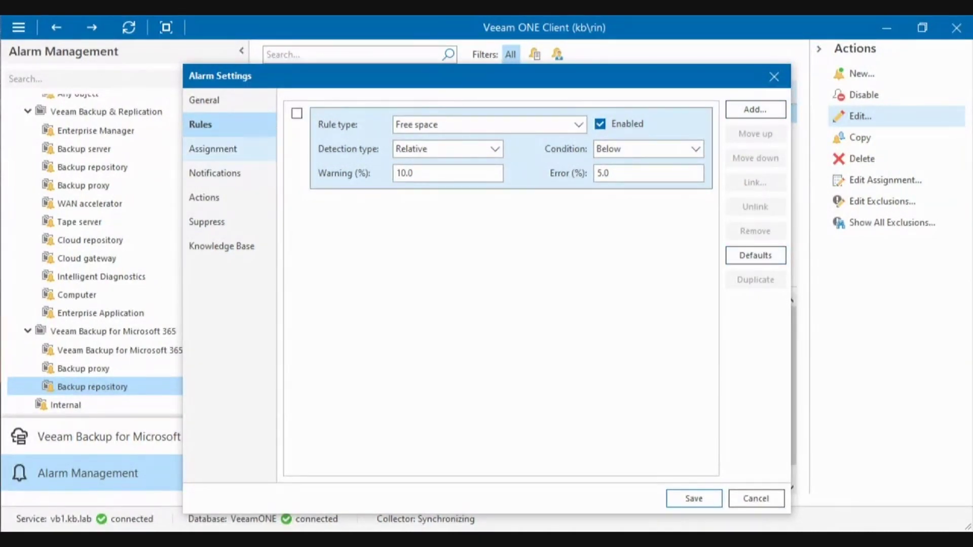
{"action": "left_click", "coordinate": [213, 149]}
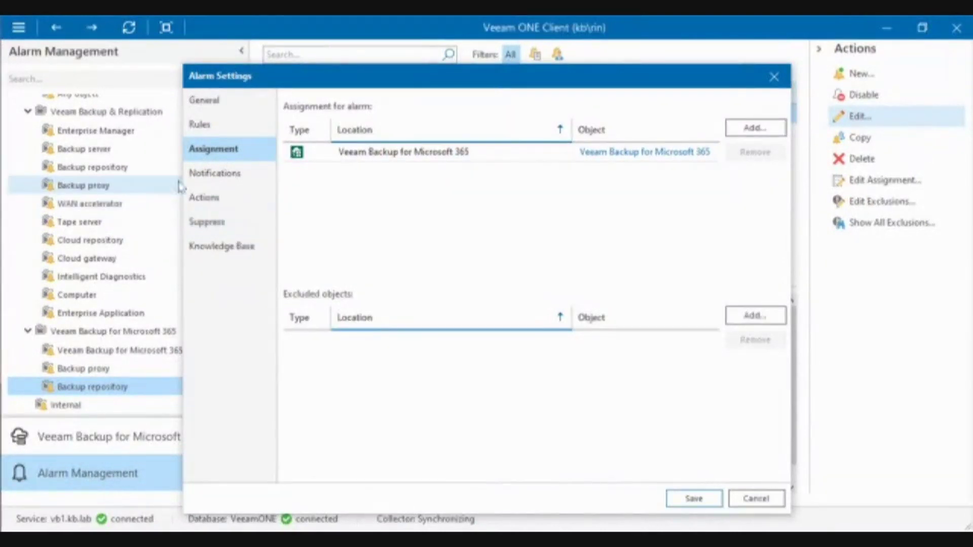
{"action": "left_click", "coordinate": [215, 173]}
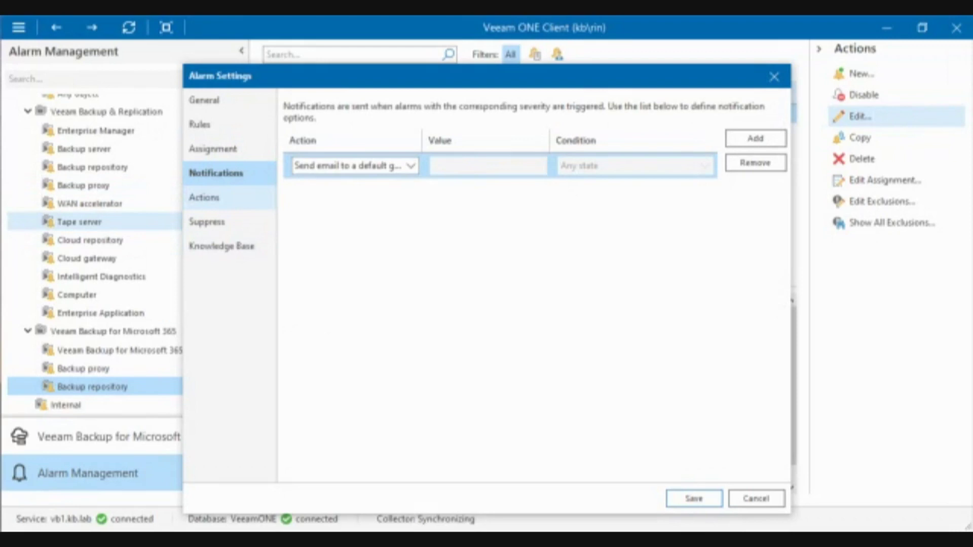
{"action": "left_click", "coordinate": [204, 197]}
{"action": "left_click", "coordinate": [755, 127]}
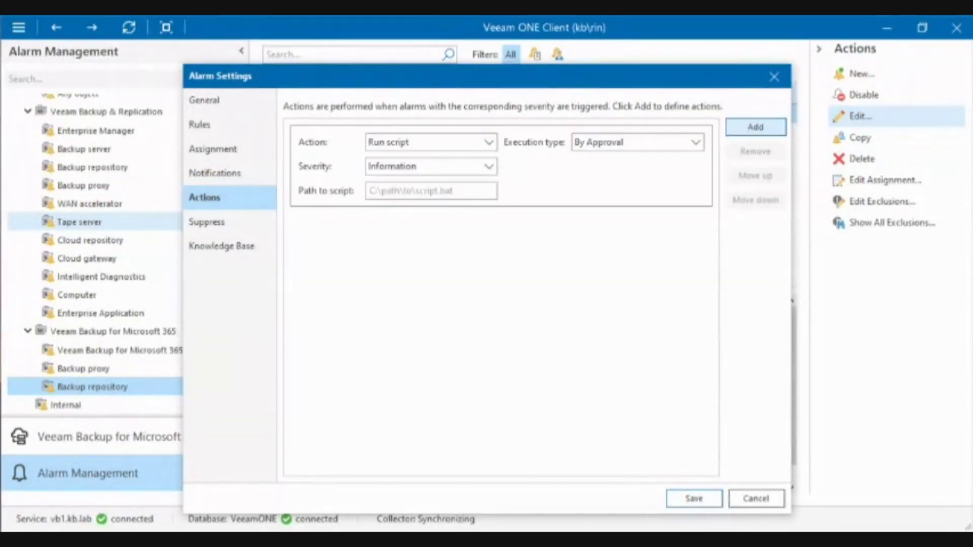
{"action": "left_click", "coordinate": [431, 190]}
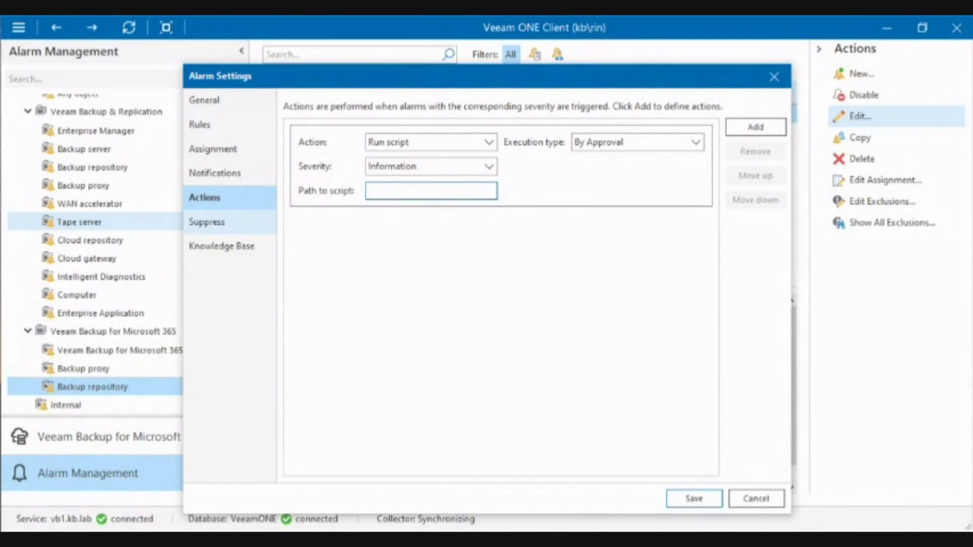
Review the alarm's suppression schedule and knowledge base article, then close Alarm Settings
{"action": "left_click", "coordinate": [207, 222]}
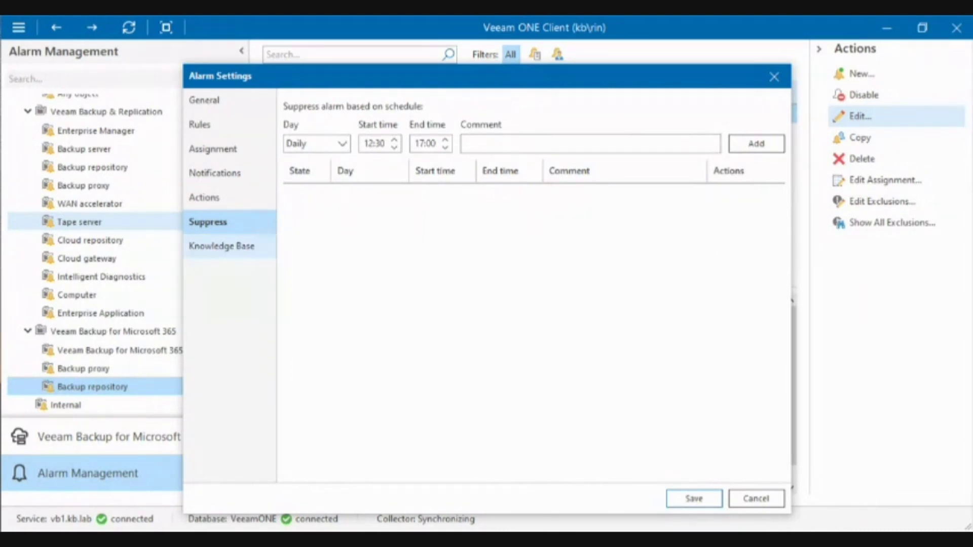
{"action": "left_click", "coordinate": [221, 246]}
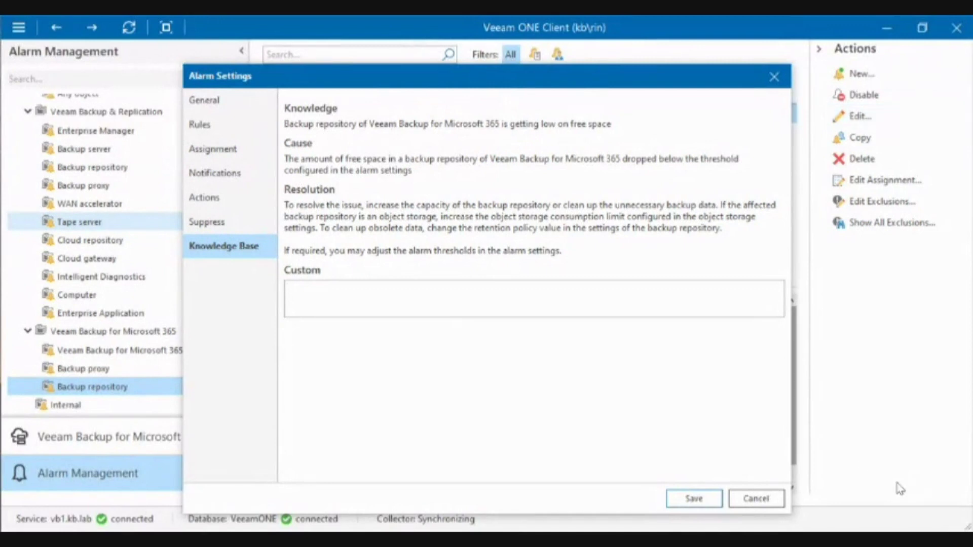
{"action": "left_click", "coordinate": [756, 498]}
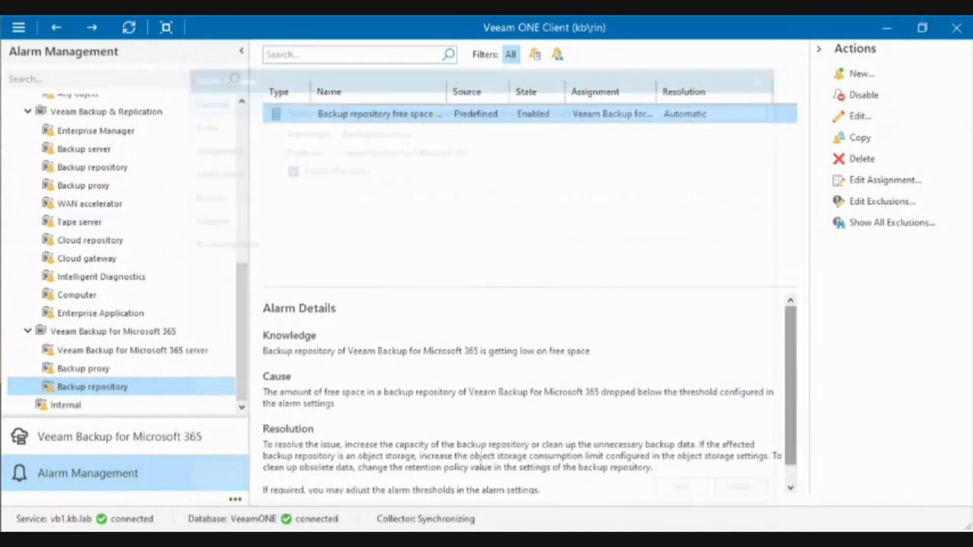
Leave the Alarm Management view and switch to the Veeam ONE Web Client login page
{"action": "left_click", "coordinate": [860, 116]}
{"action": "key", "text": "Escape"}
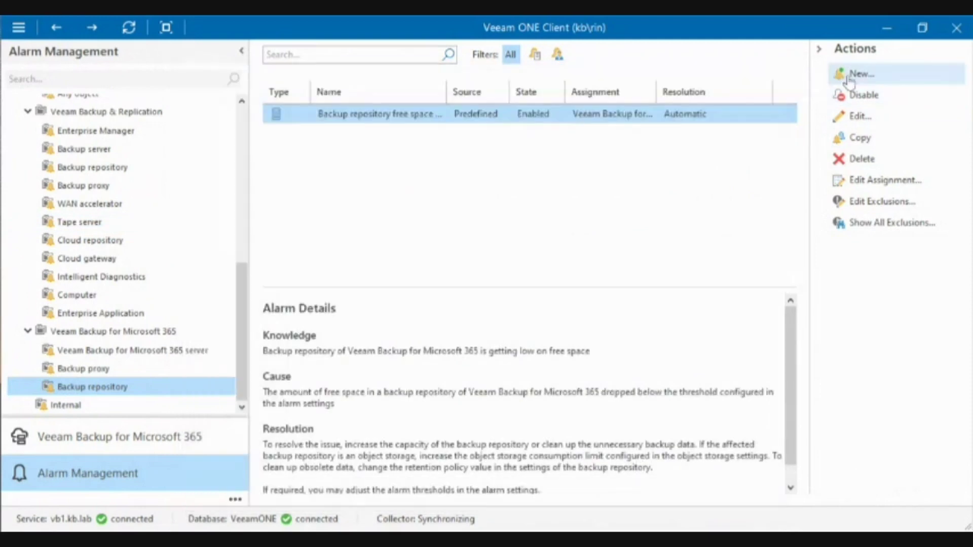
{"action": "left_click", "coordinate": [862, 180]}
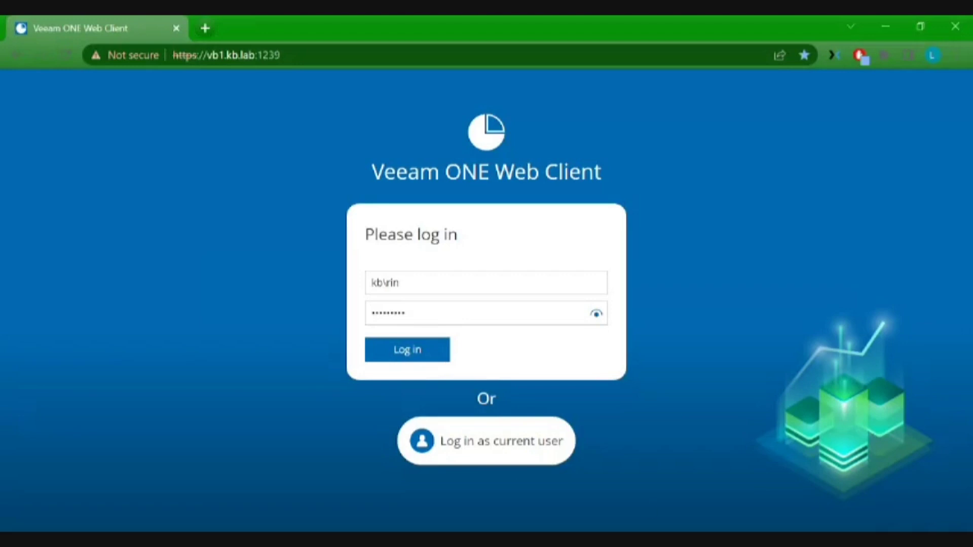
Sign in and view the Veeam Backup for Microsoft 365 dashboard's Top Jobs by Duration widget options
{"action": "left_click", "coordinate": [419, 351]}
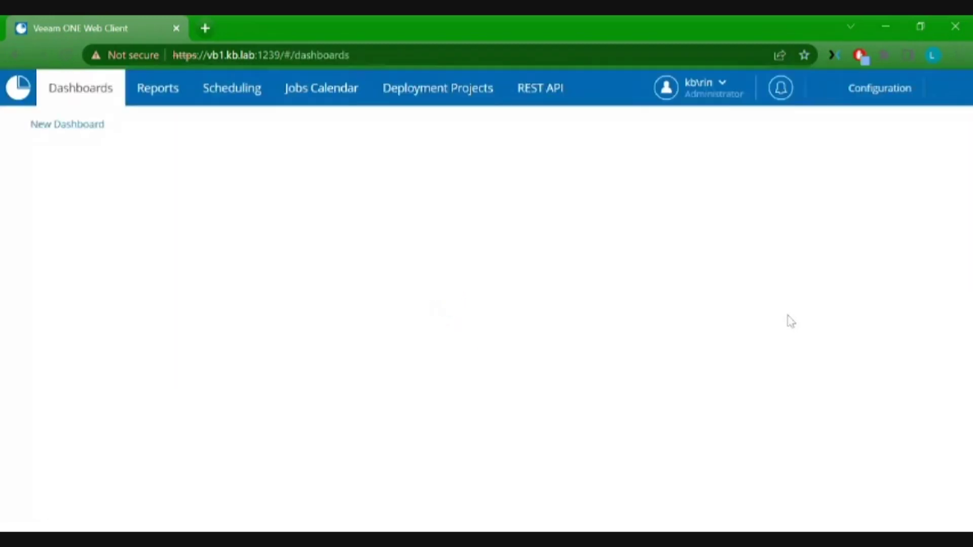
{"action": "left_click", "coordinate": [250, 197]}
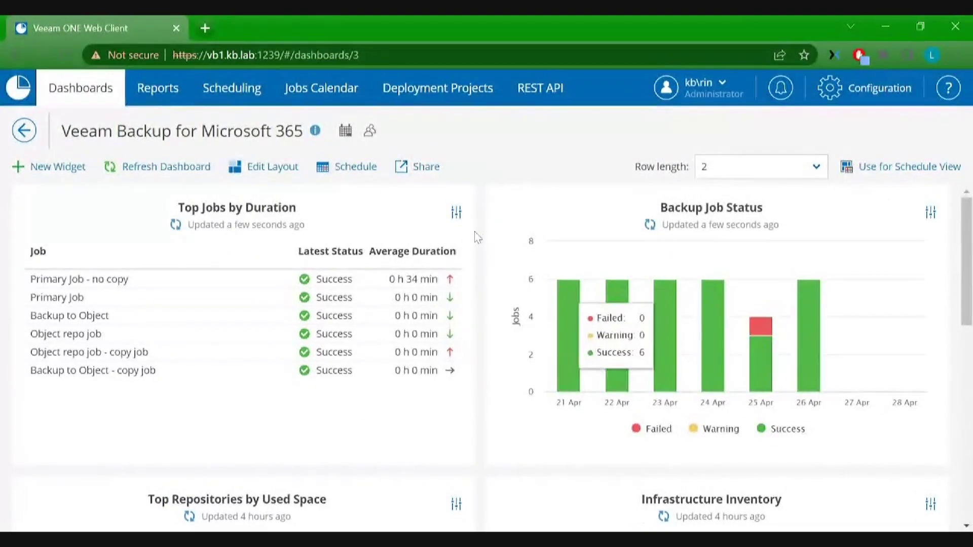
{"action": "left_click", "coordinate": [457, 213]}
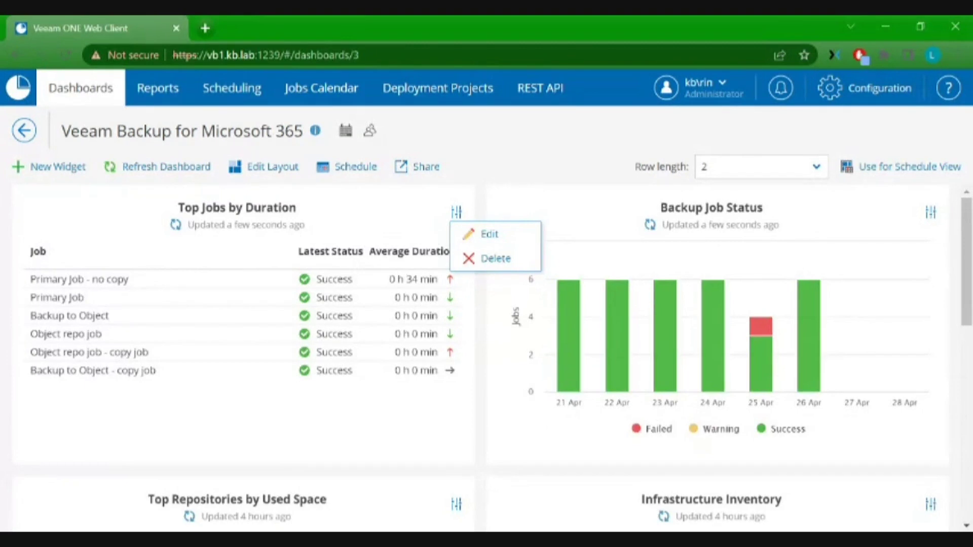
Go to Report Templates and list the four Veeam Backup for Microsoft 365 templates
{"action": "left_click", "coordinate": [163, 92]}
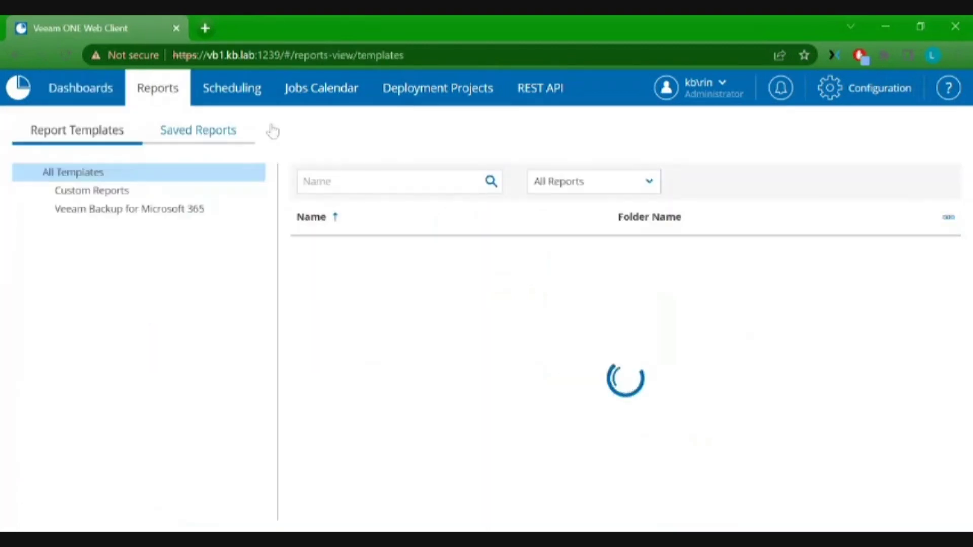
{"action": "left_click", "coordinate": [145, 210]}
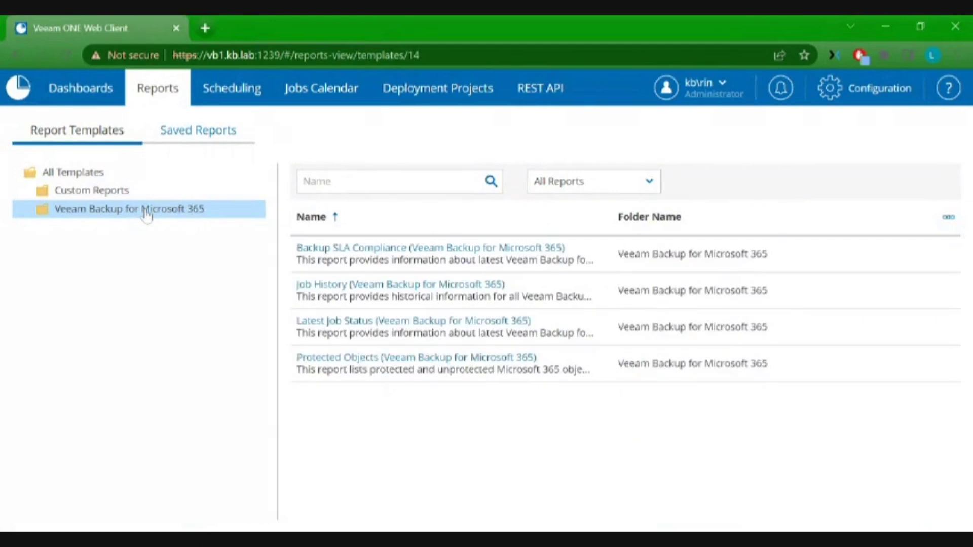